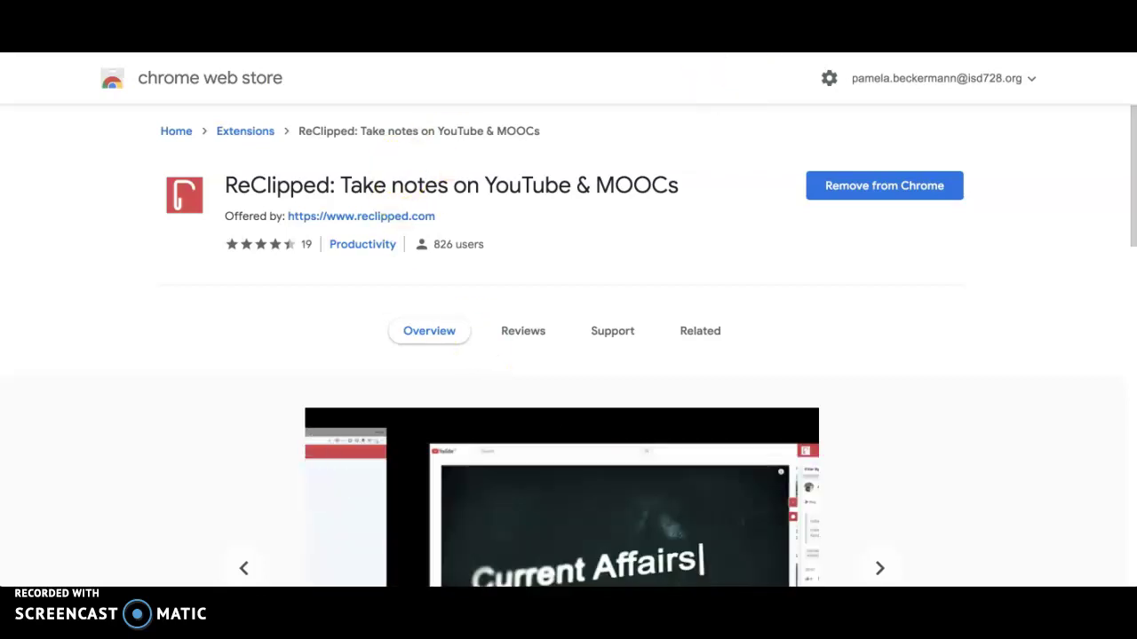
click(489, 383)
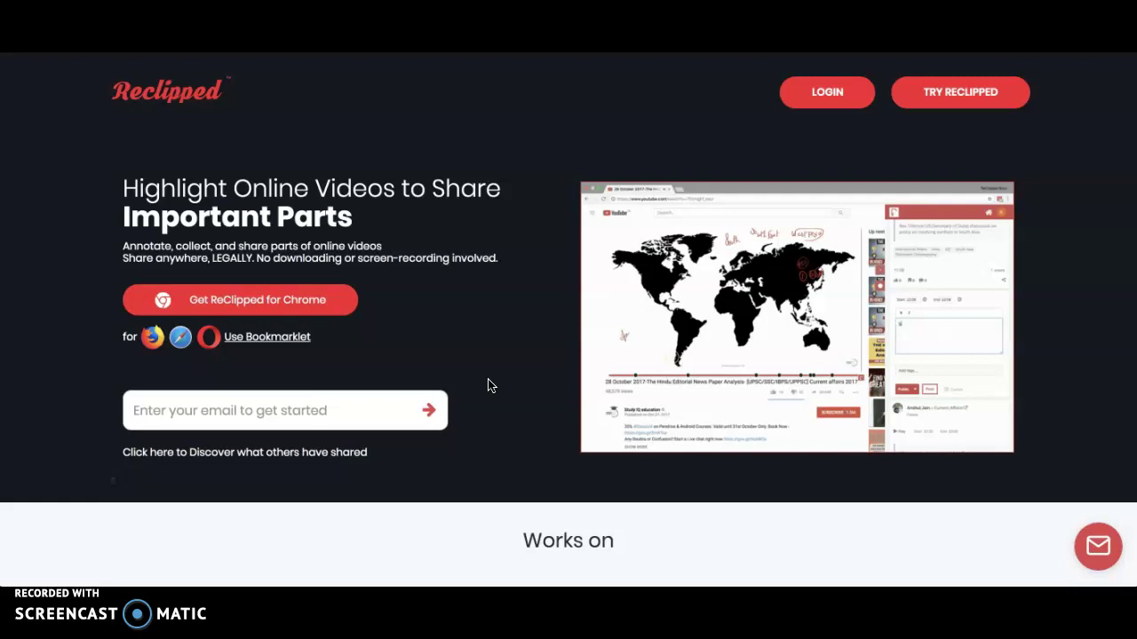
Step: Log in to ReClipped using Continue with Google and the chosen Google account
click(825, 94)
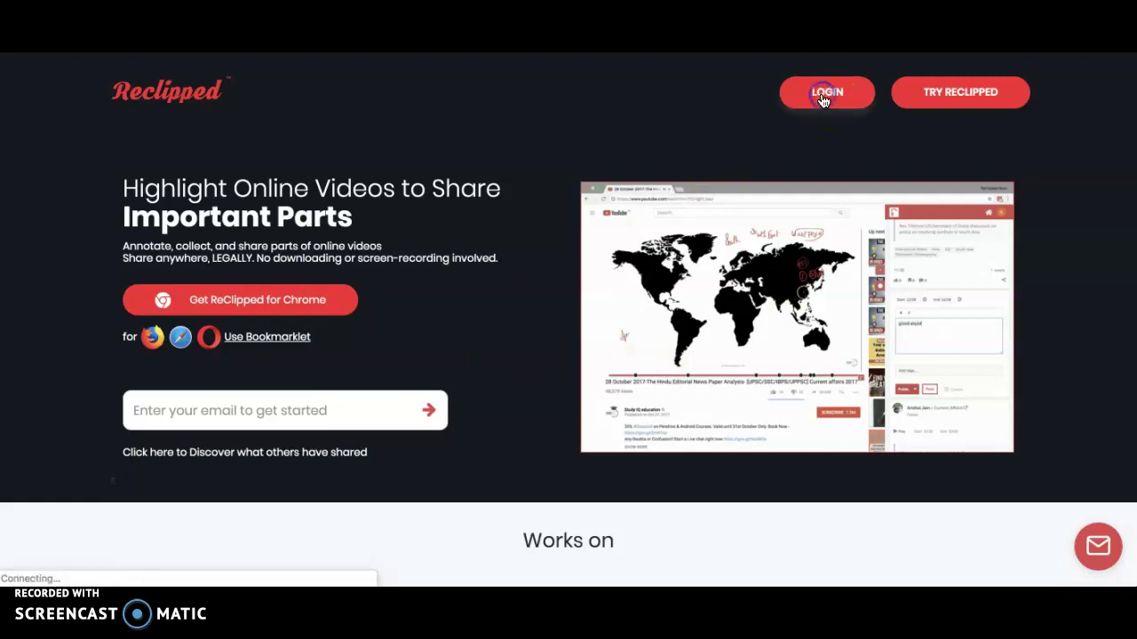
click(583, 253)
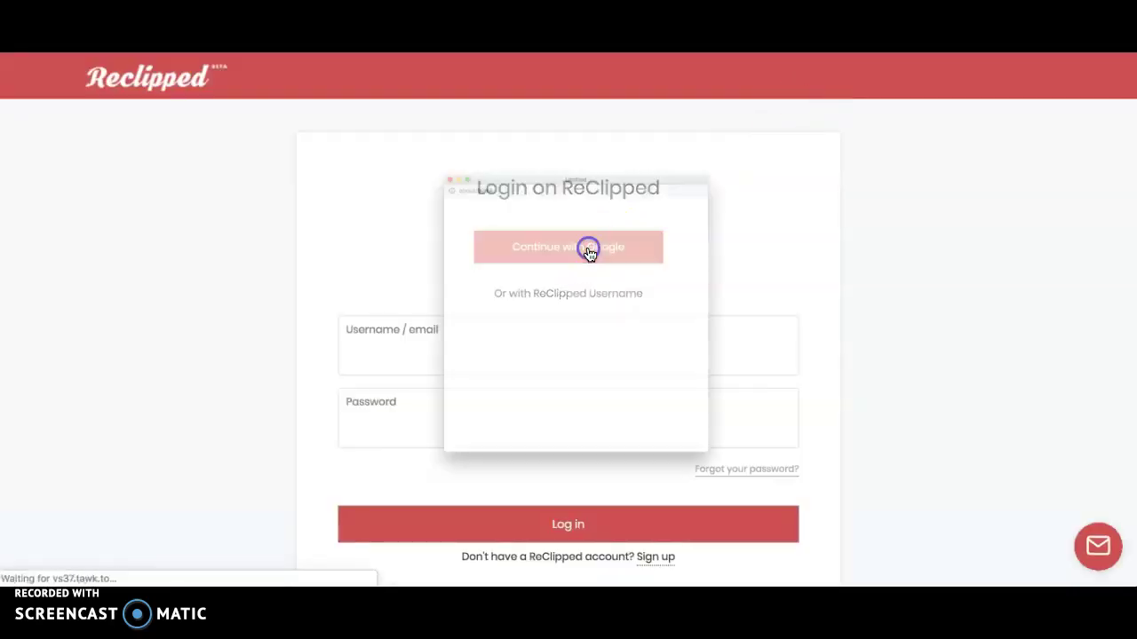
click(538, 263)
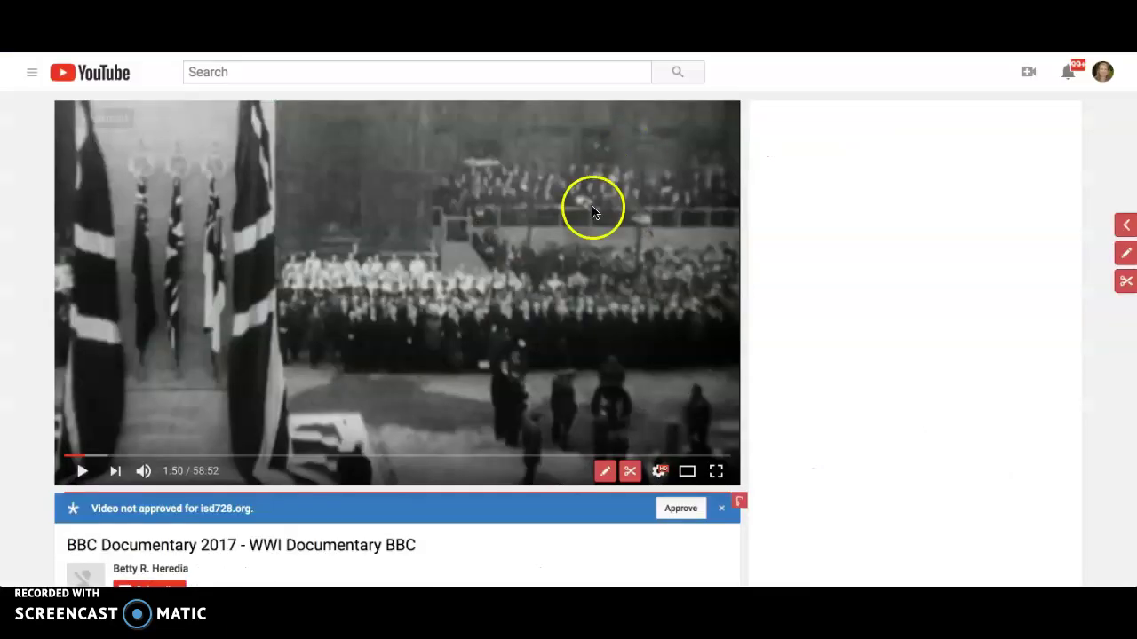
Step: Create a summary note draft stamped at 01:50, then toggle the sidebar to reveal the editor
click(626, 473)
click(606, 475)
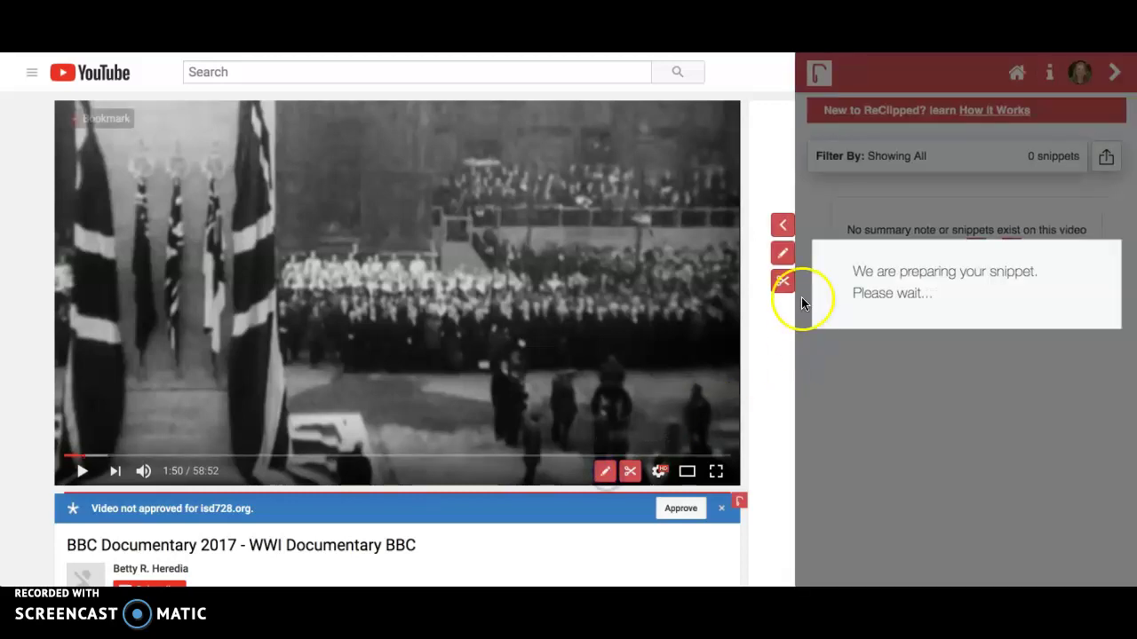
click(785, 228)
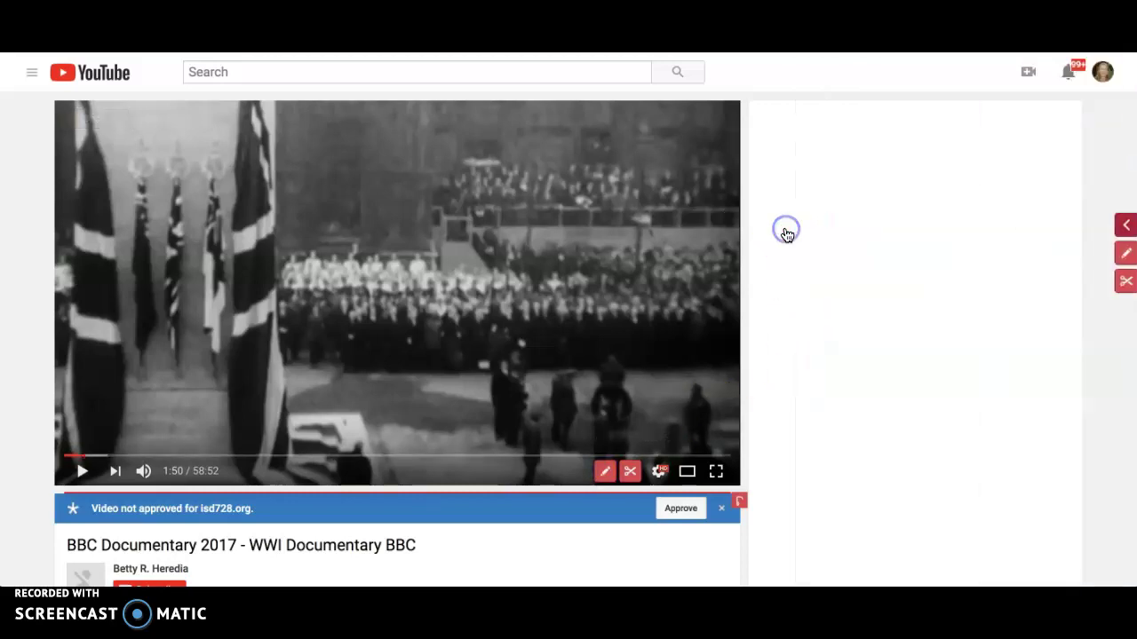
click(1121, 227)
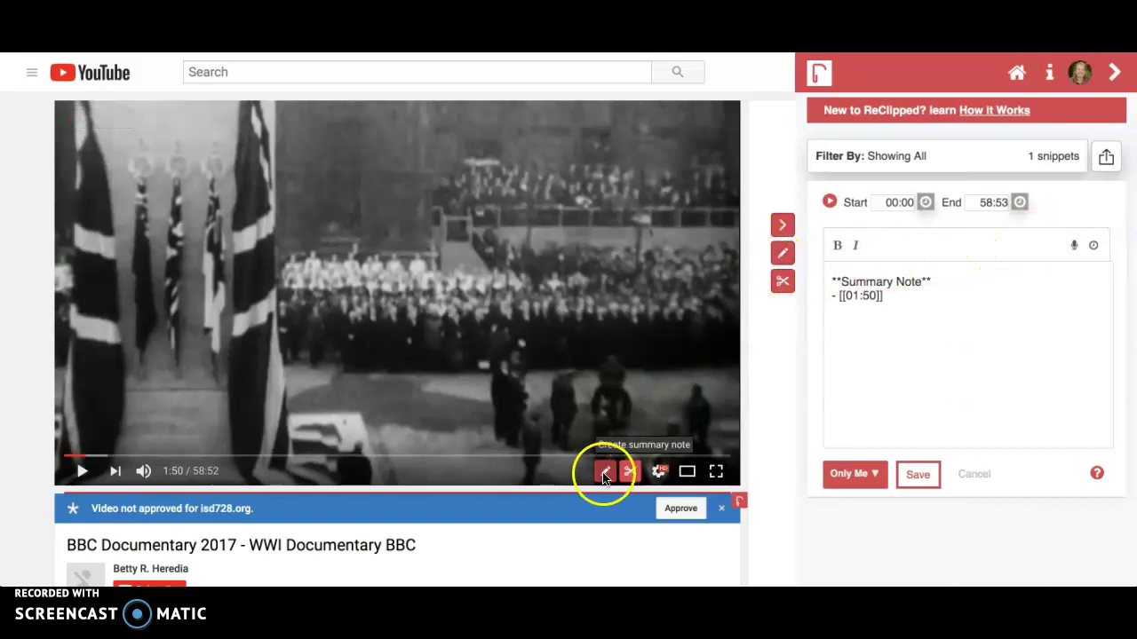
Step: Add a line under the Summary Note heading and type 'sldfjskfj' after the 01:50 timestamp
click(944, 280)
key(Return)
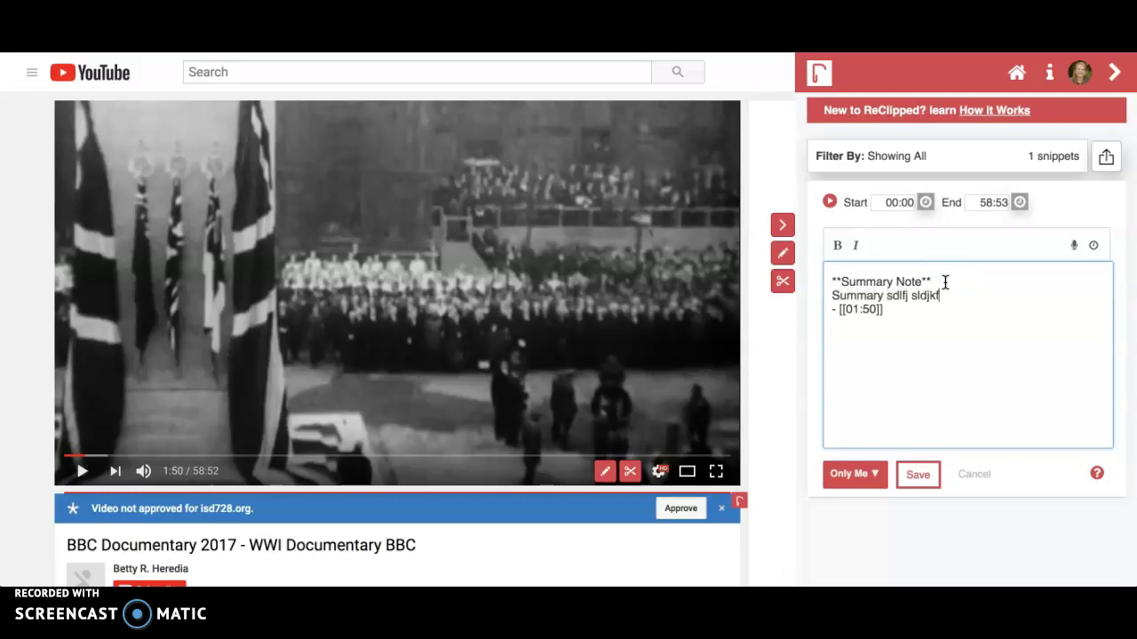
click(921, 311)
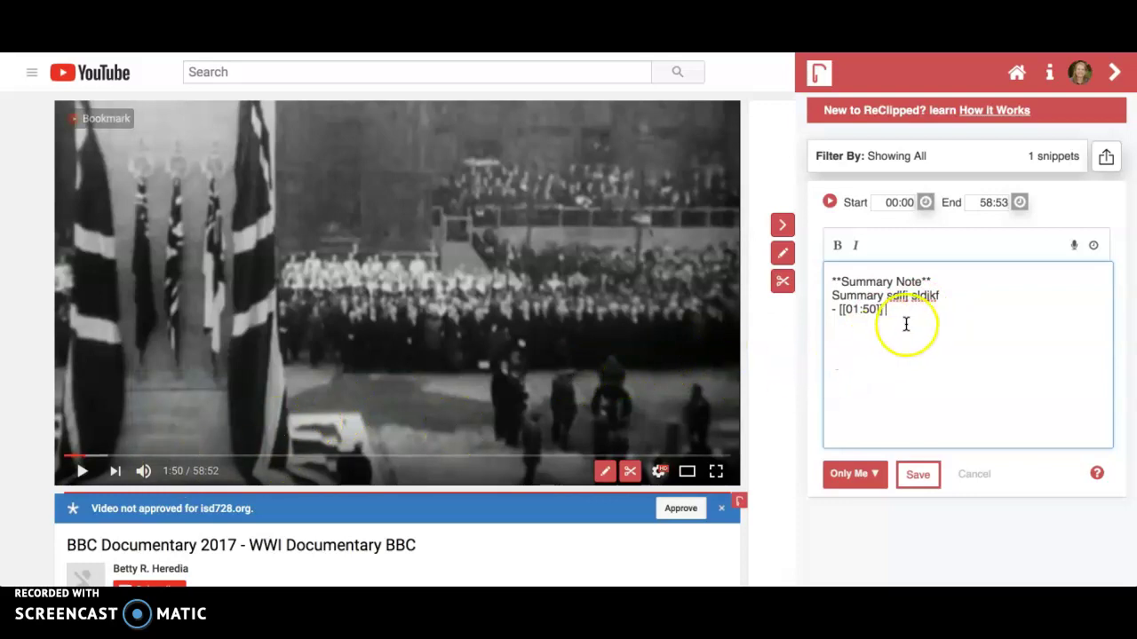
text(sldfjskfj)
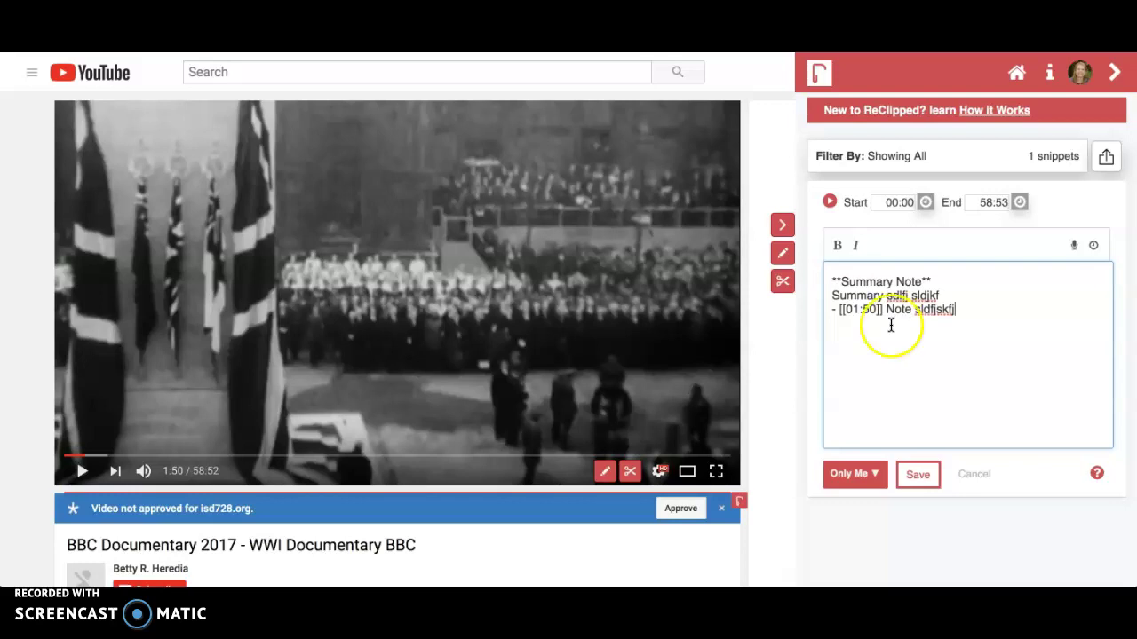
Step: Seek the video to 15:27 and add a timestamped entry reading 'Note'
click(240, 457)
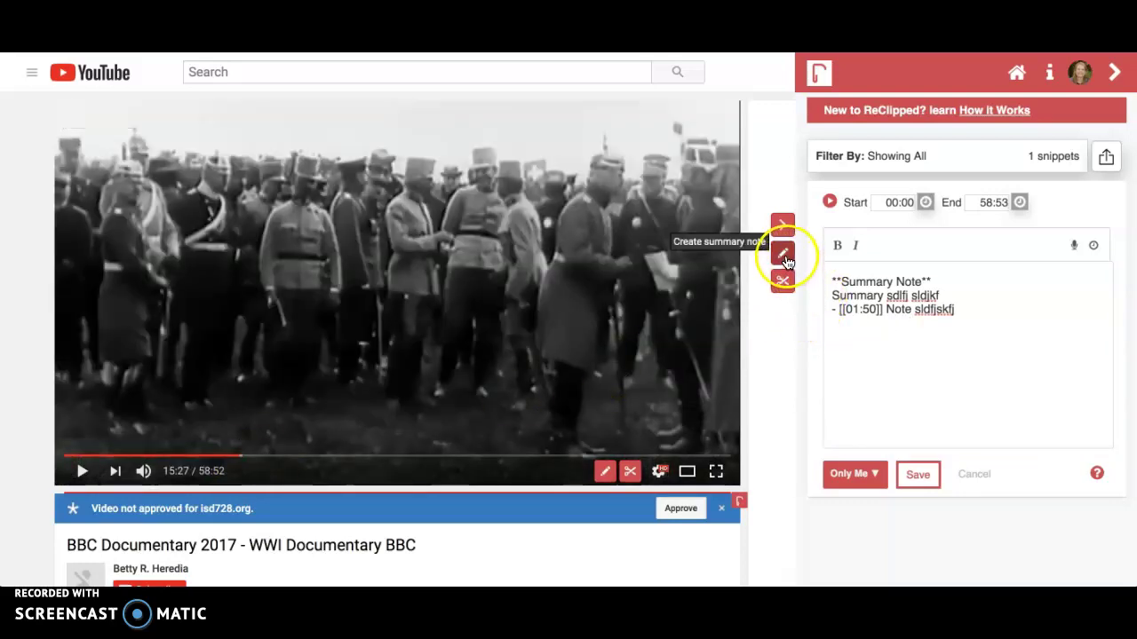
click(605, 470)
click(906, 322)
text(Note slekjflsjdf)
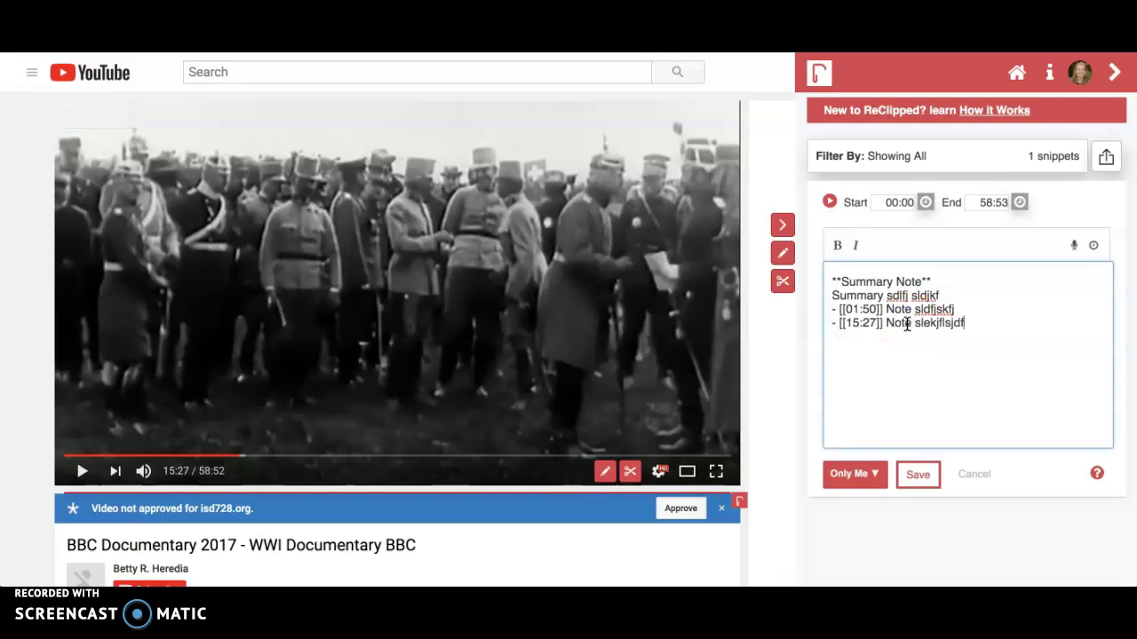
Step: Seek to 35:27 and add a new timestamped entry reading 'sdflkslkjsdf'
click(464, 456)
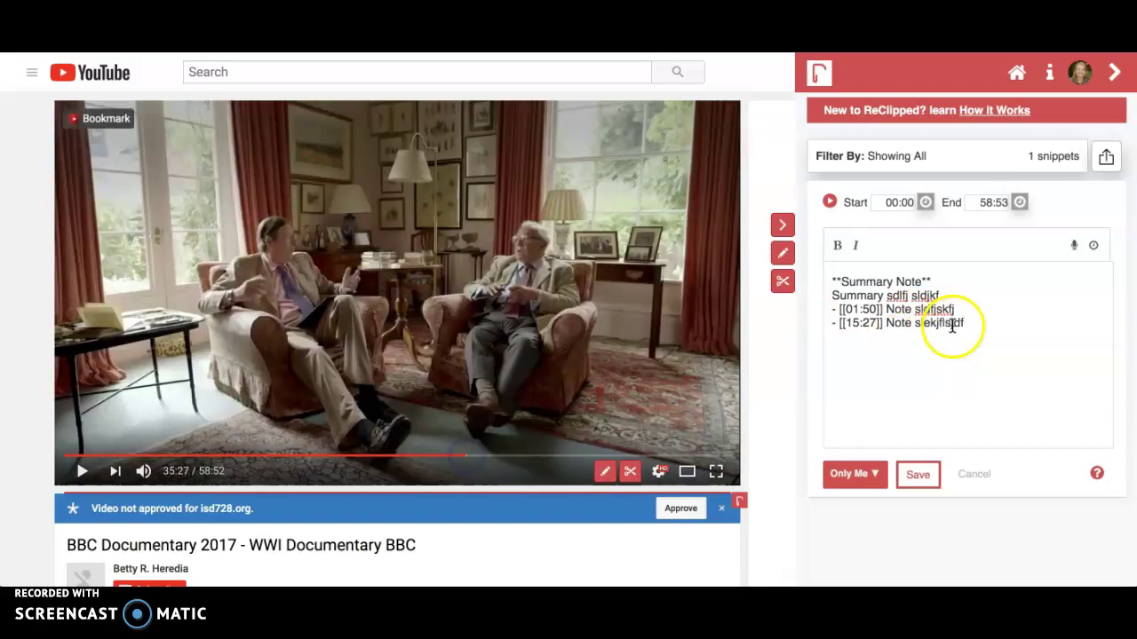
click(977, 324)
key(Return)
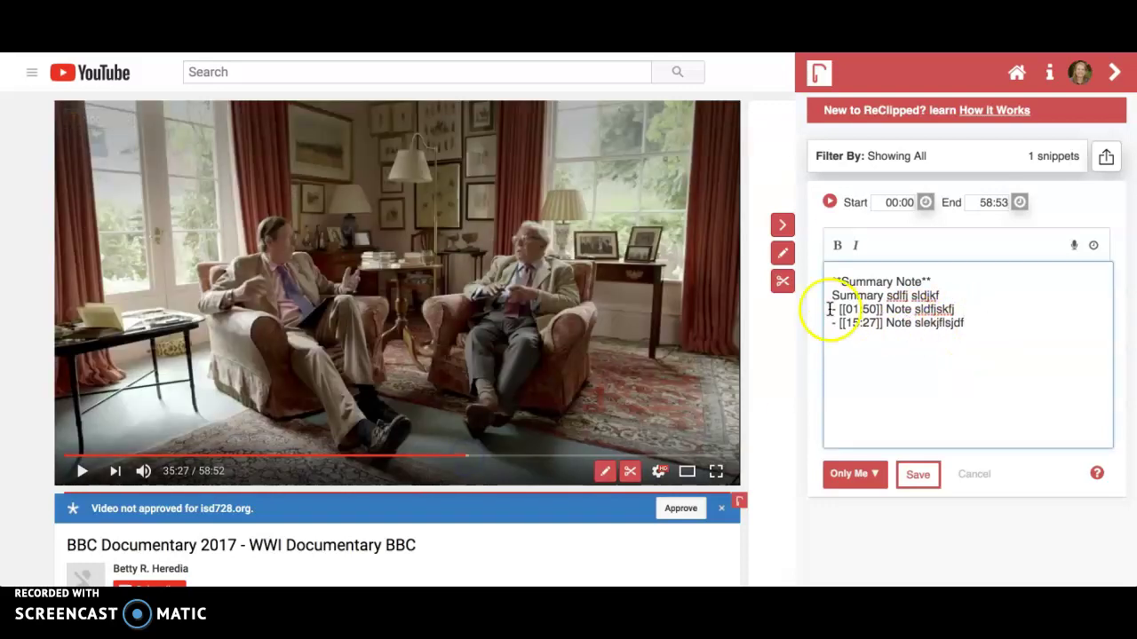
click(786, 258)
text(sdflkslkjsdf)
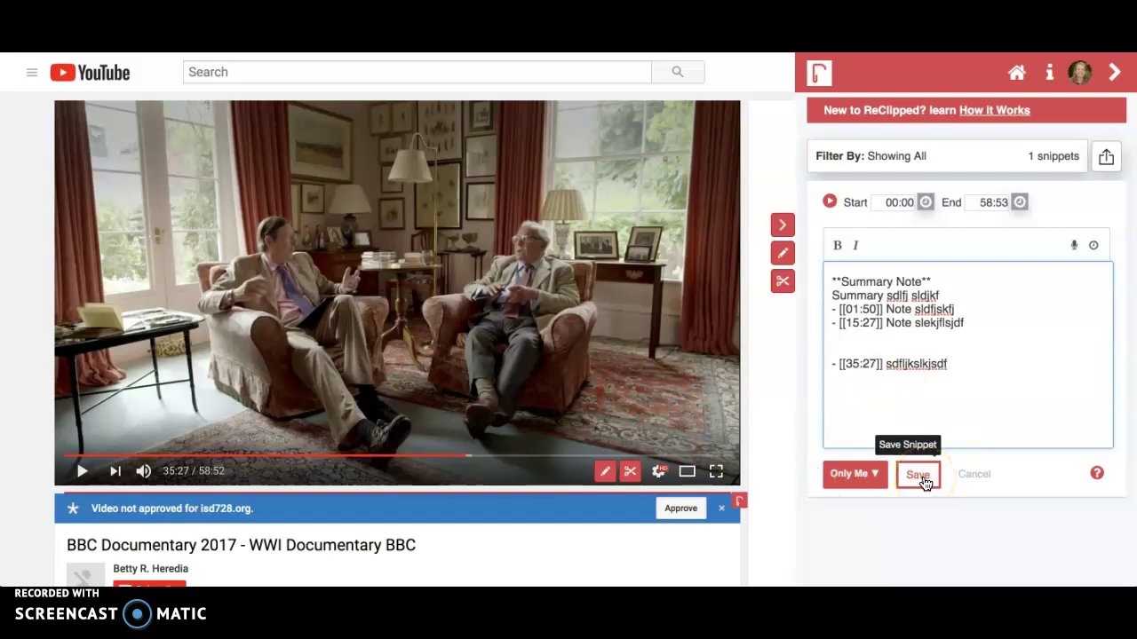
Step: Save the summary note with Only Me visibility and pause the documentary at 35:30
click(865, 474)
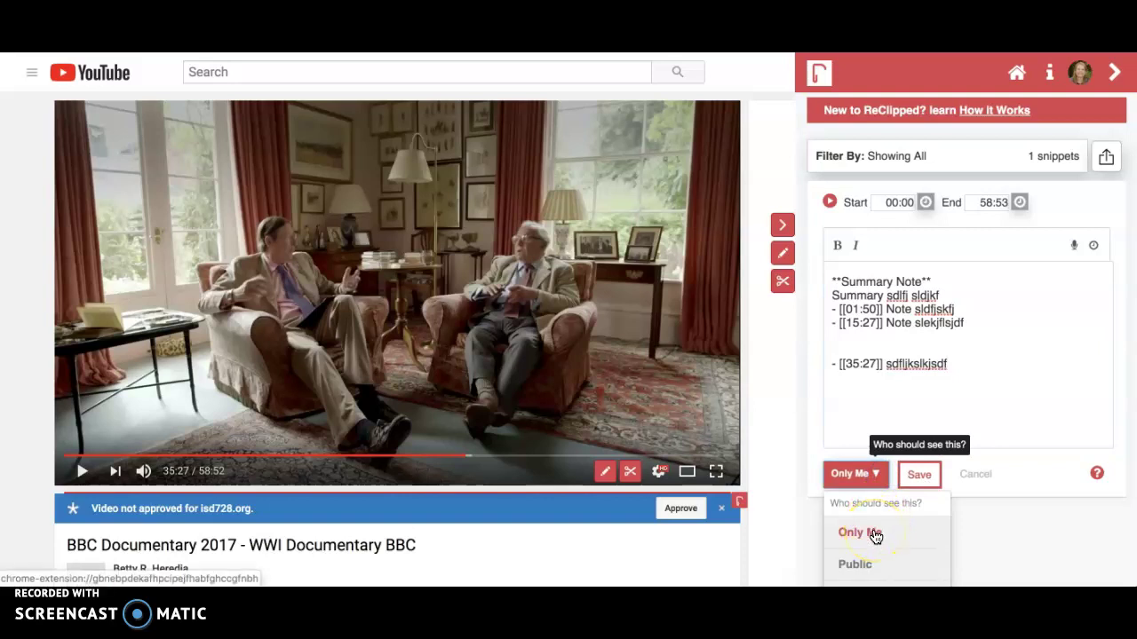
click(870, 567)
click(857, 532)
click(912, 481)
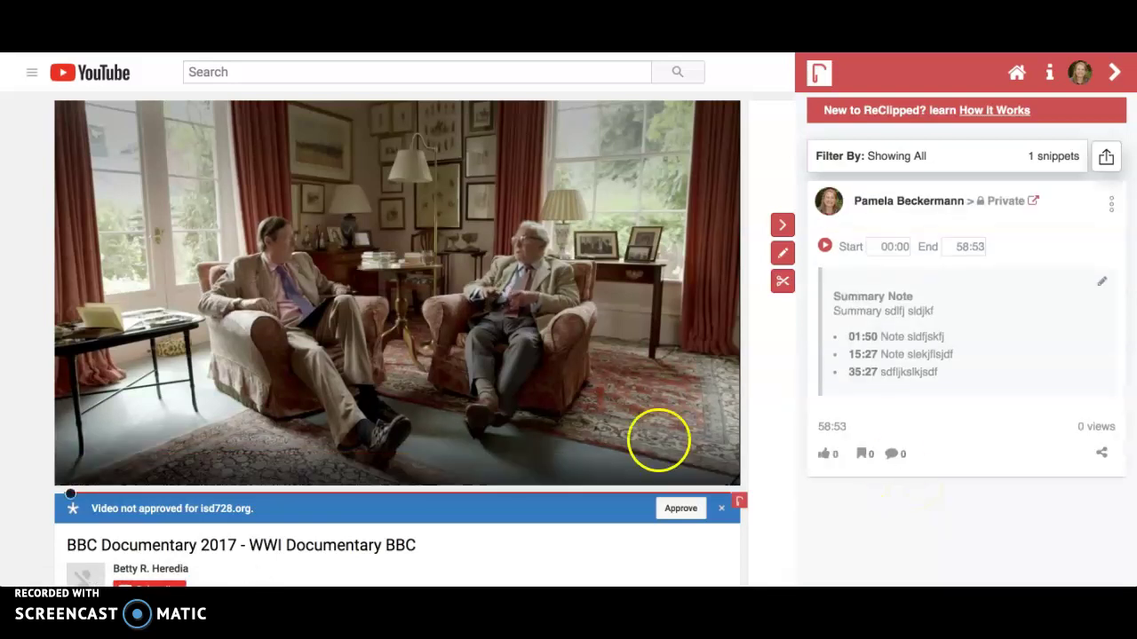
click(80, 473)
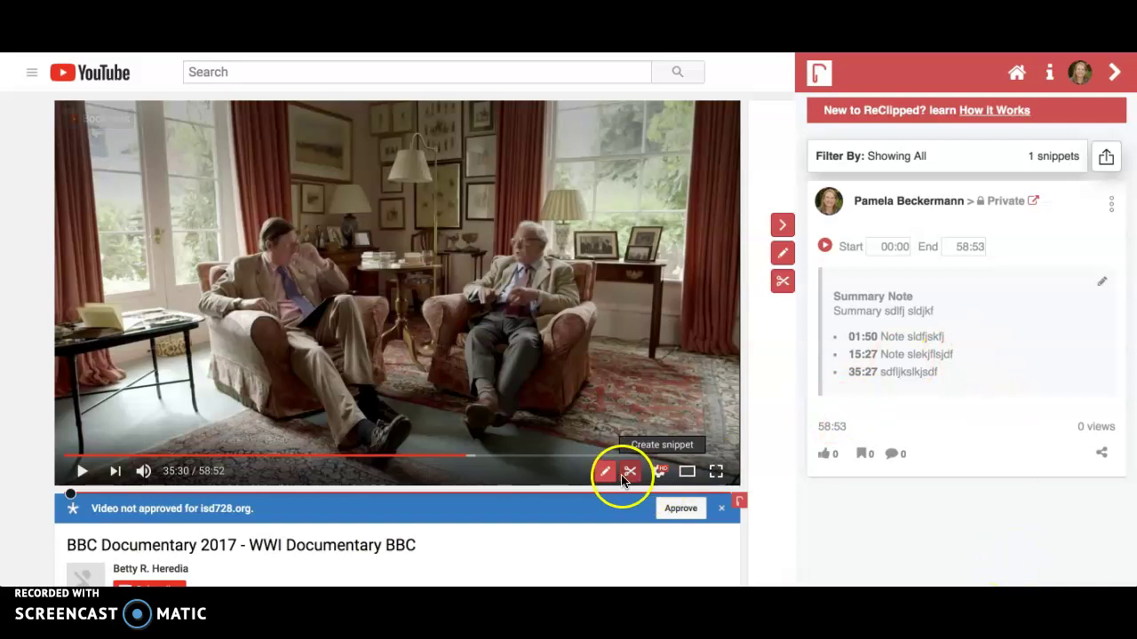
Step: Toggle the sidebar, jump through the 01:50, 15:27 and 35:27 timestamps, and pause at 35:27
click(782, 225)
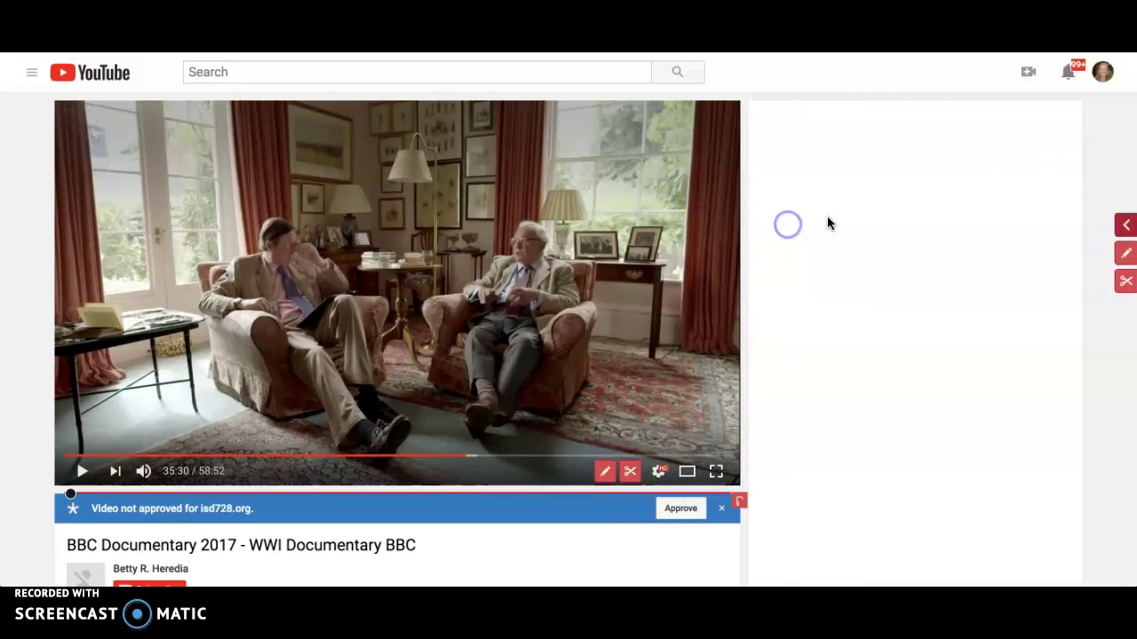
click(1128, 229)
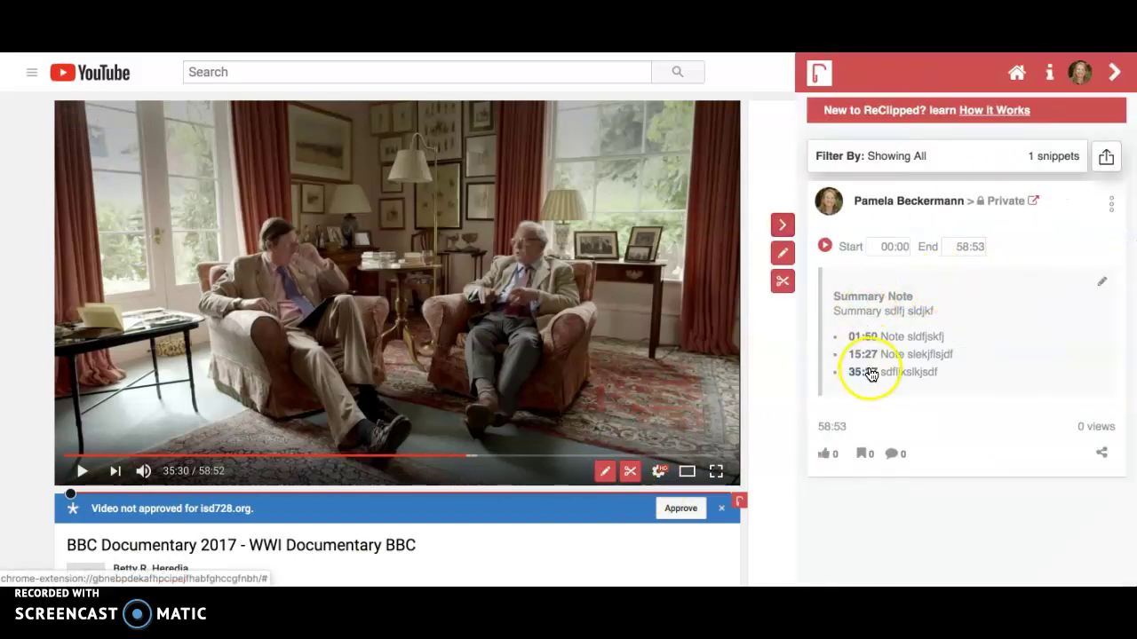
click(869, 342)
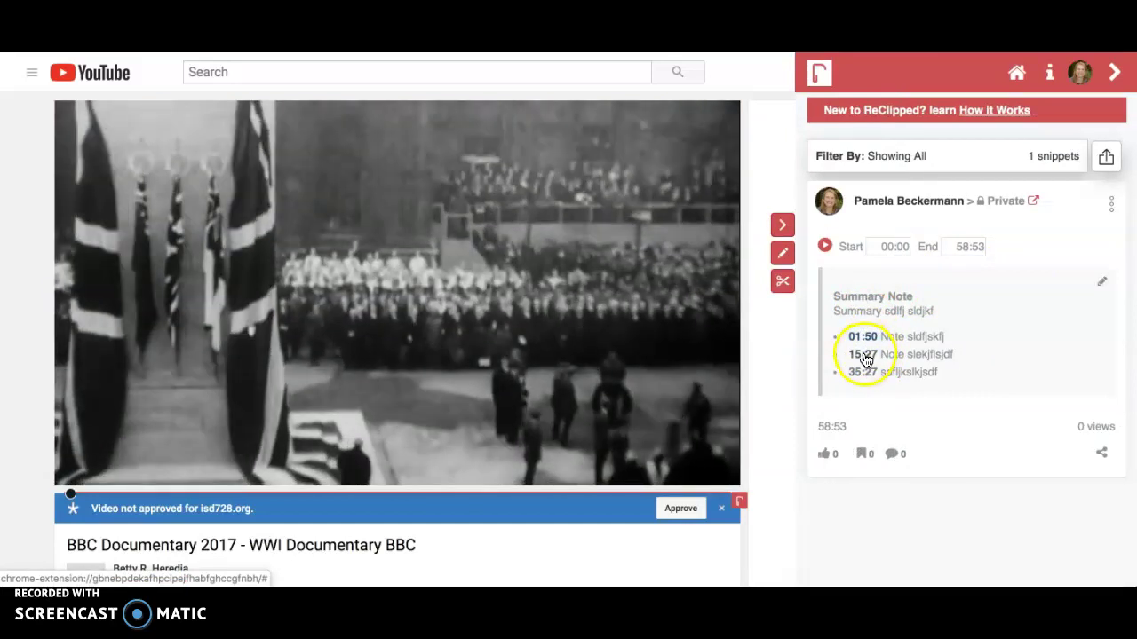
click(864, 355)
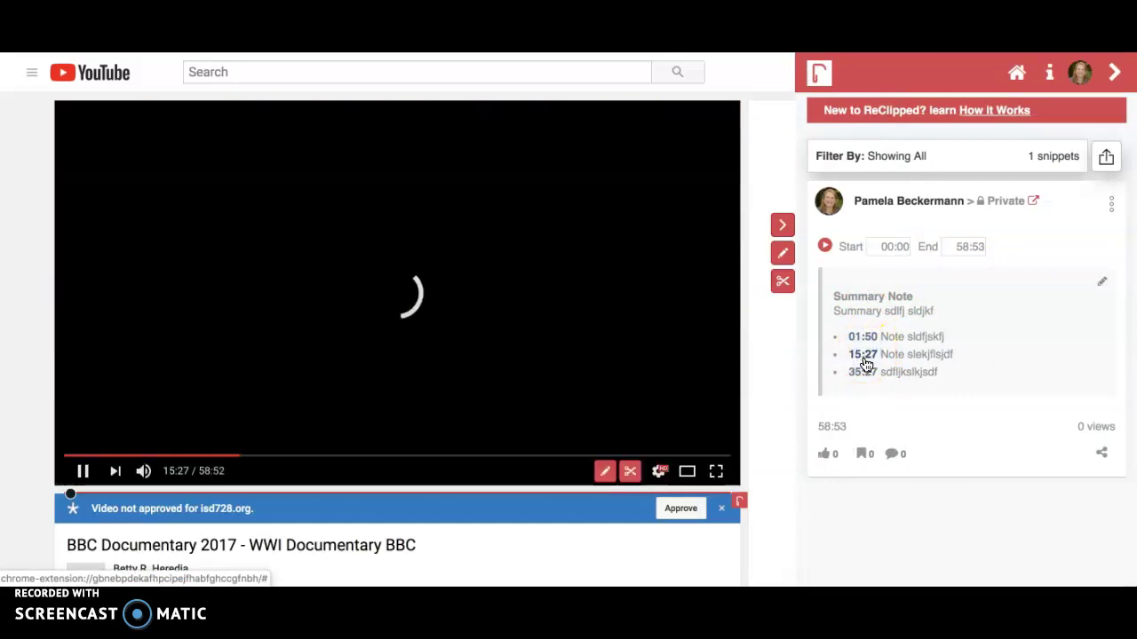
click(865, 373)
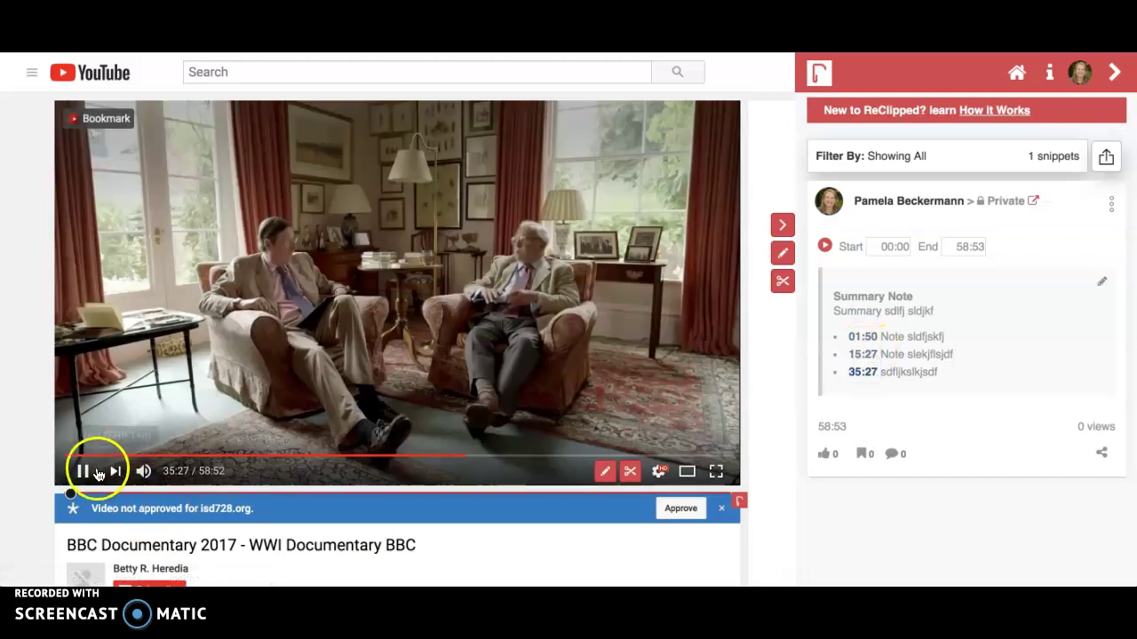
click(82, 470)
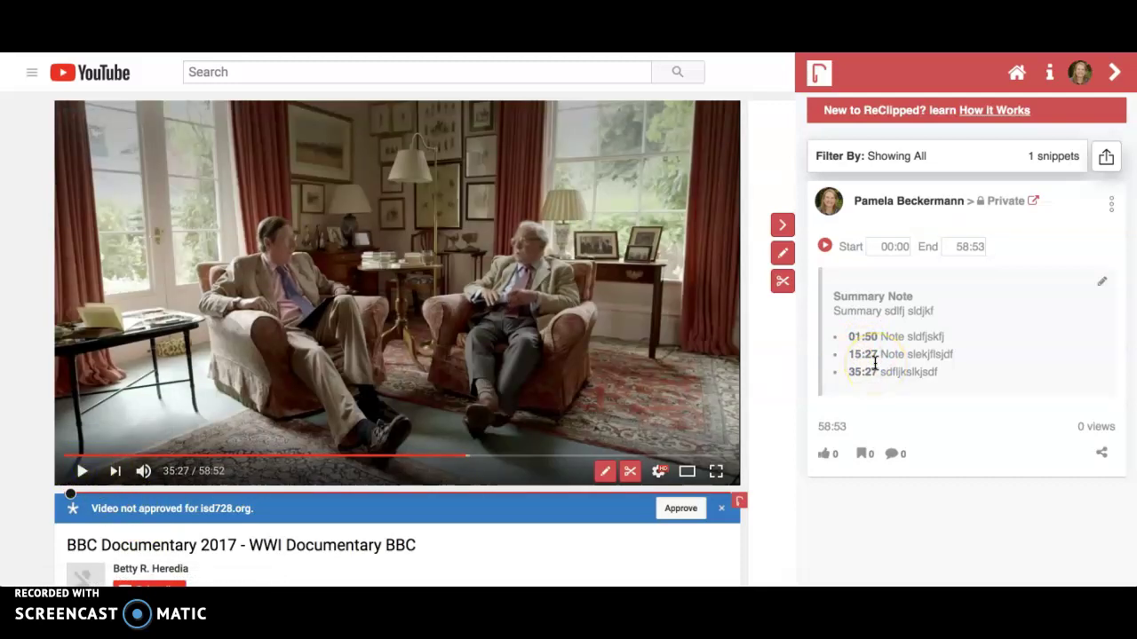
Step: Edit and re-save the summary note, leaving its actions menu unchanged
click(1101, 288)
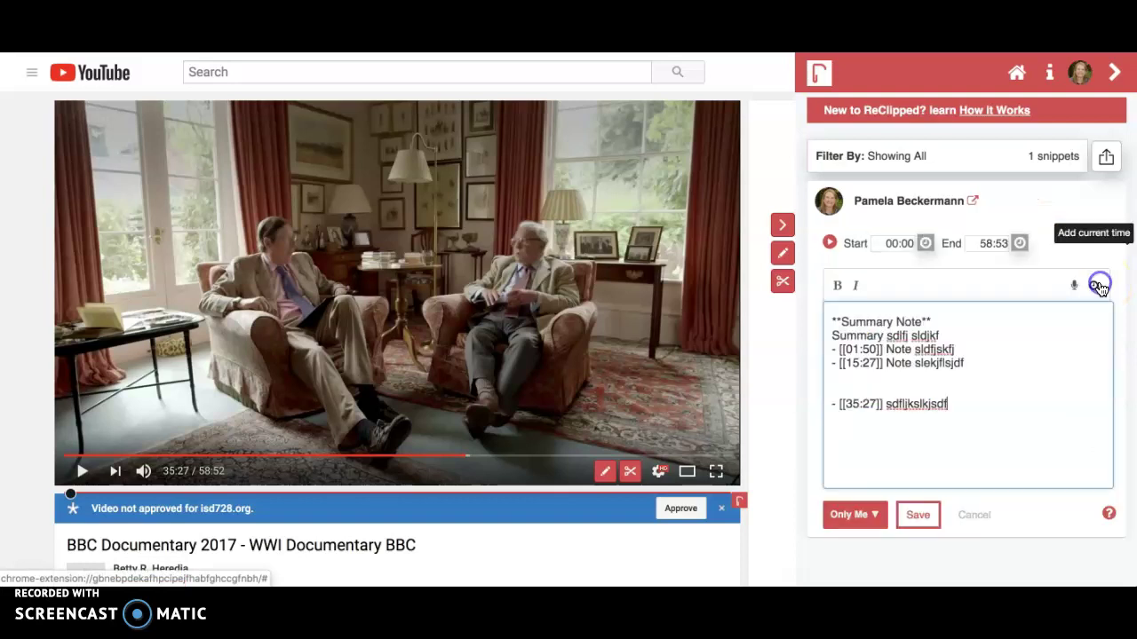
click(920, 514)
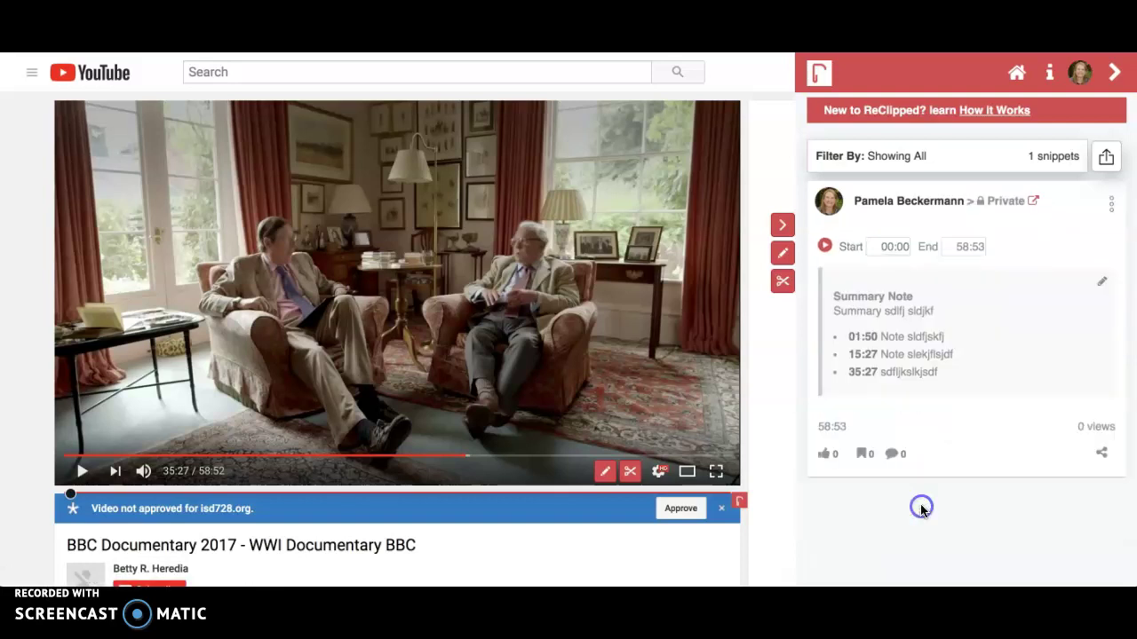
click(1109, 213)
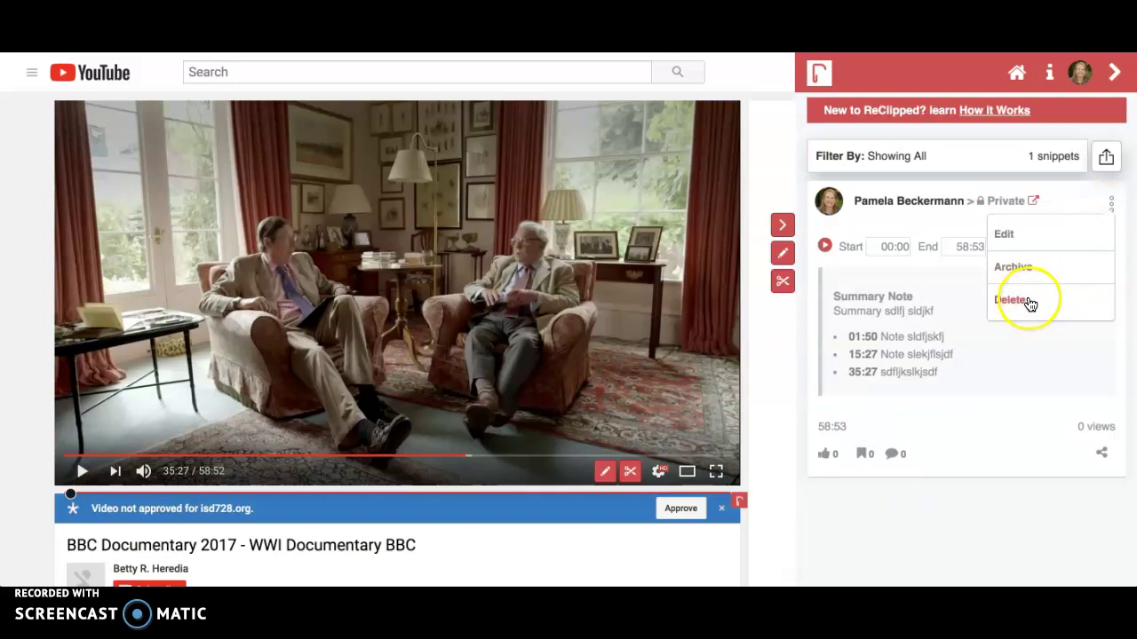
click(1010, 385)
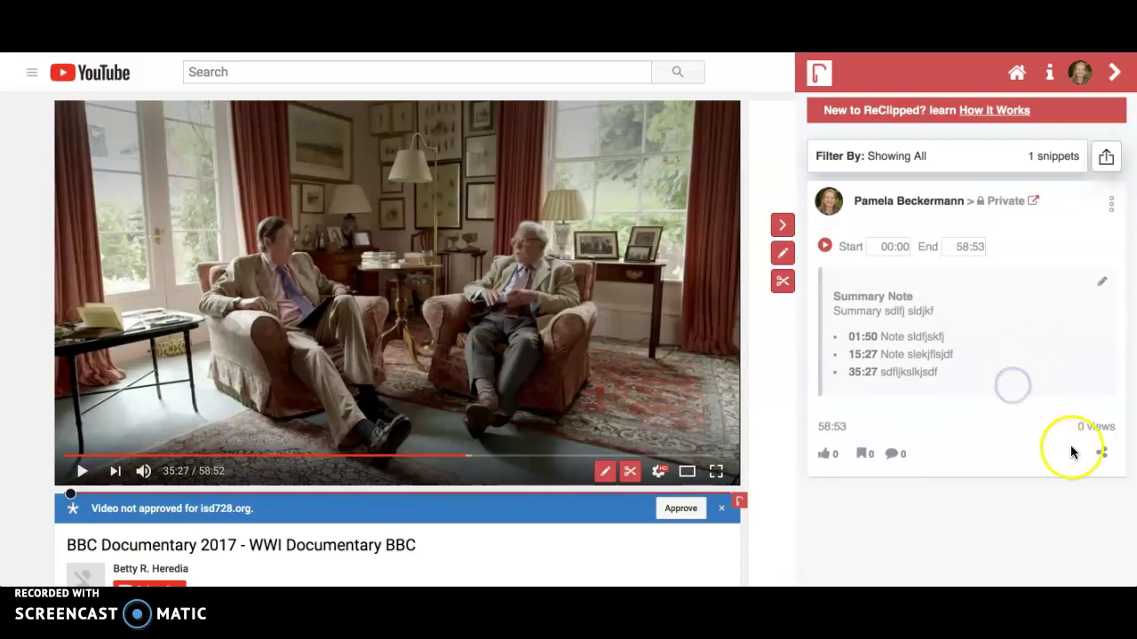
Step: Turn the note's link sharing on and then back off in the Share settings
click(1102, 459)
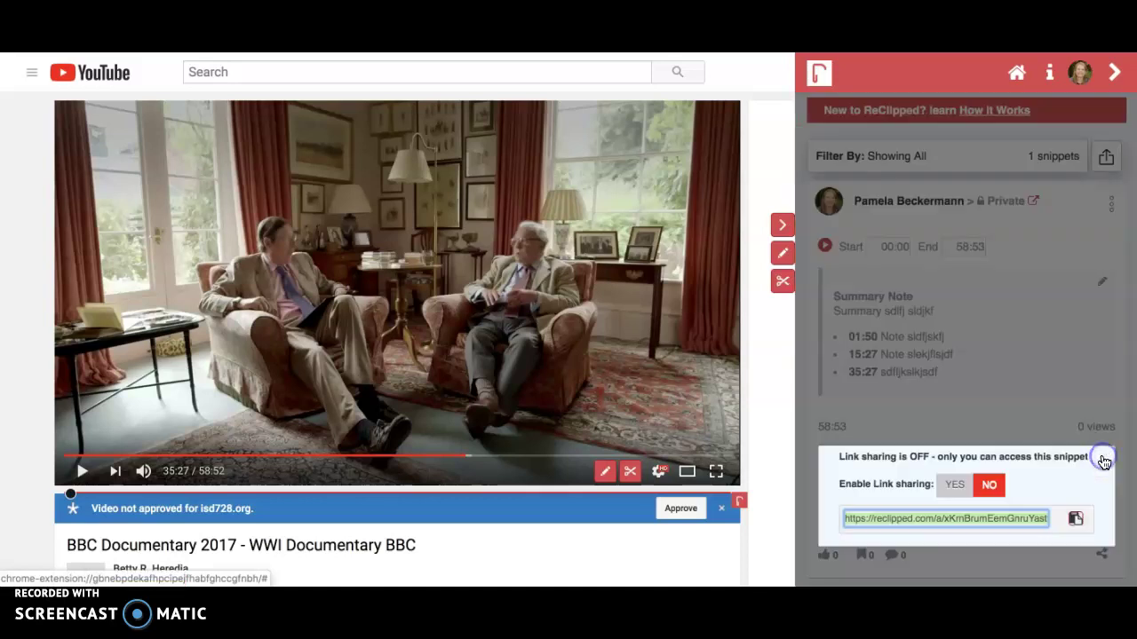
click(962, 495)
click(983, 526)
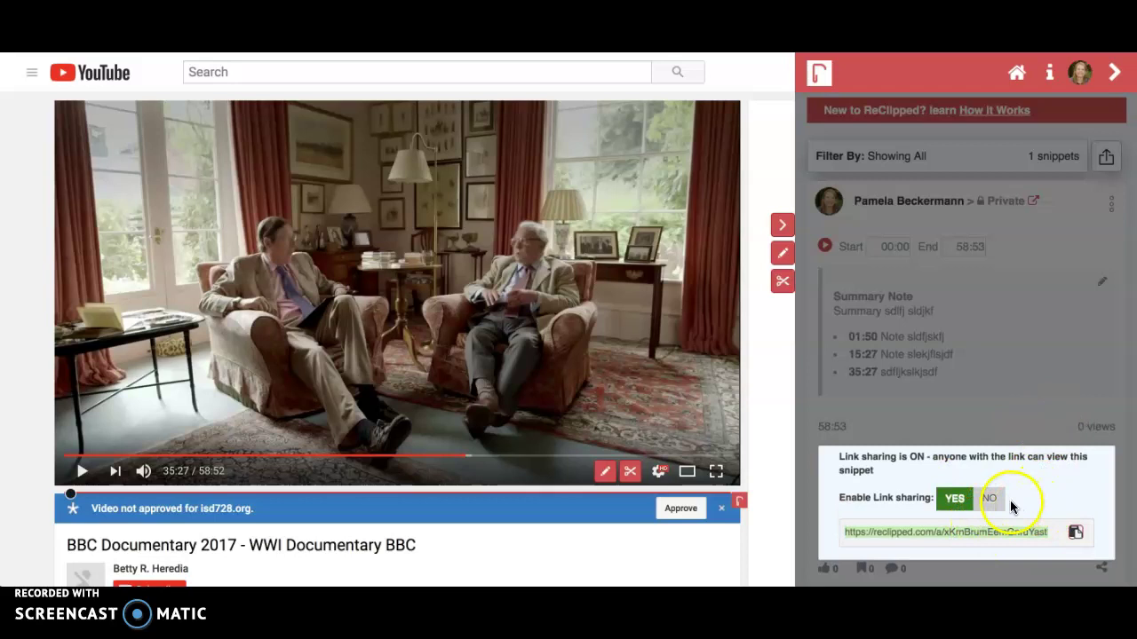
click(987, 497)
click(1046, 366)
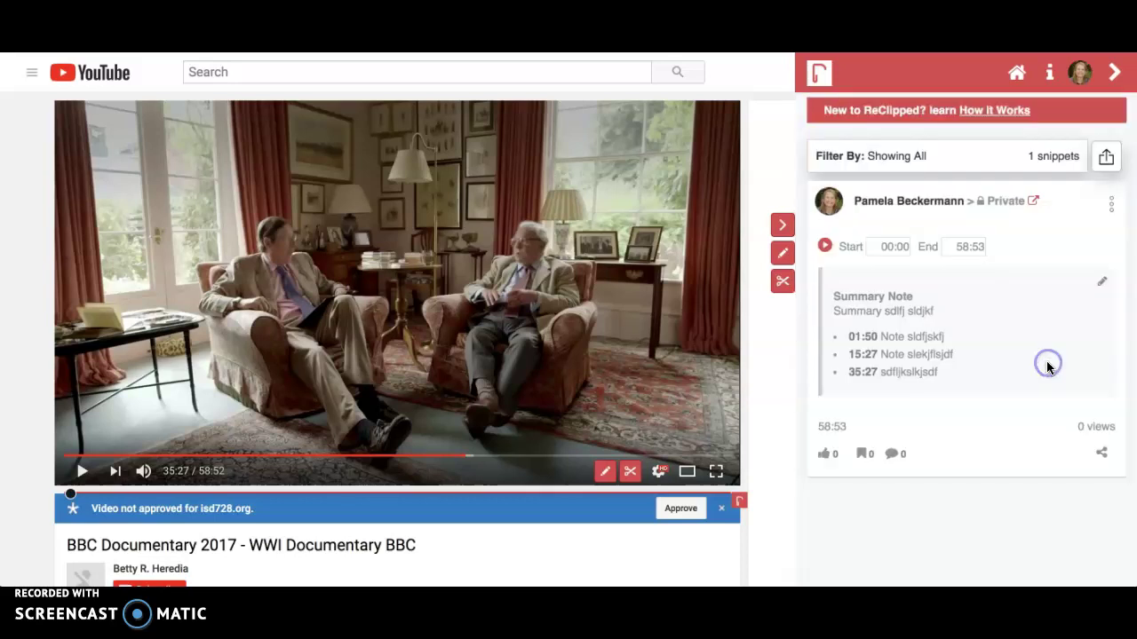
Step: Export the note snippets to PDF
click(1106, 157)
click(1061, 203)
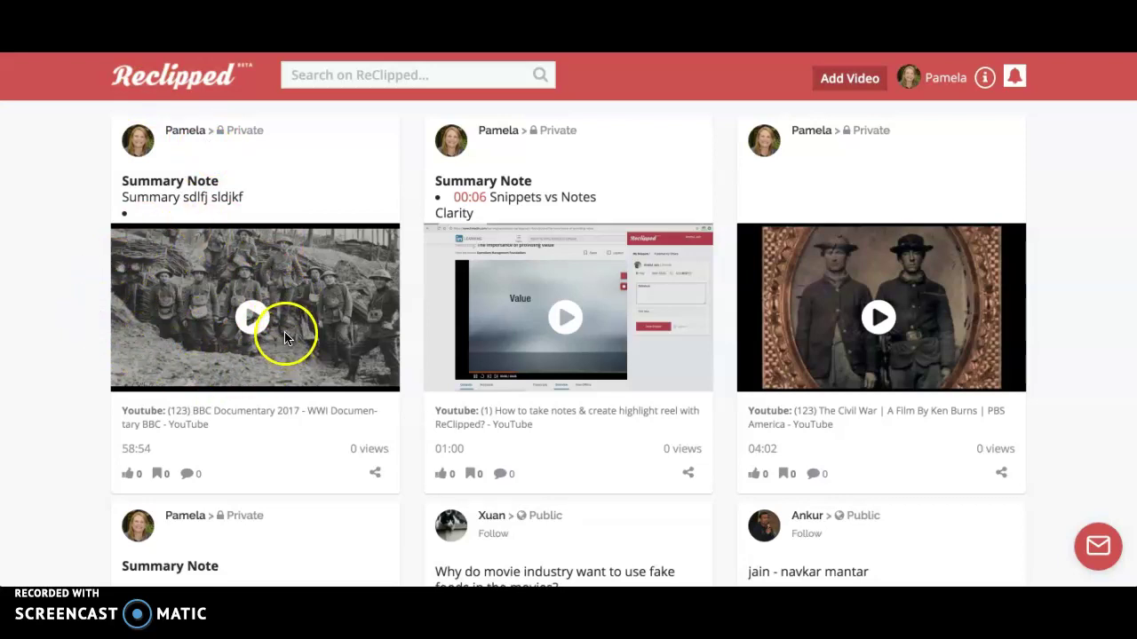
click(253, 282)
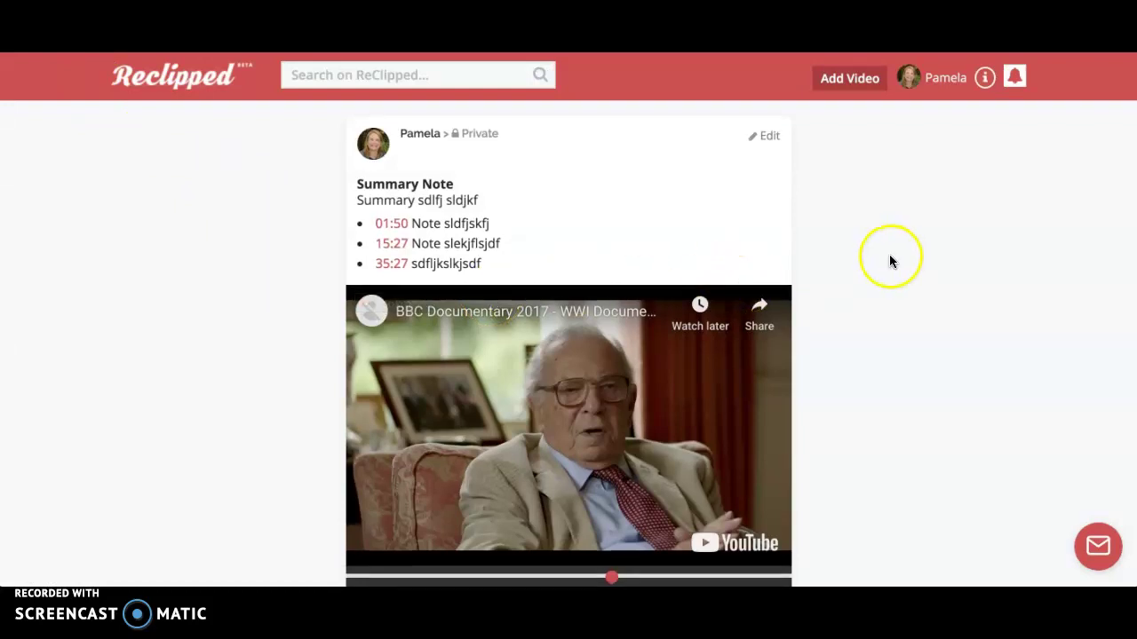
scroll(890, 254, down, 1)
click(391, 197)
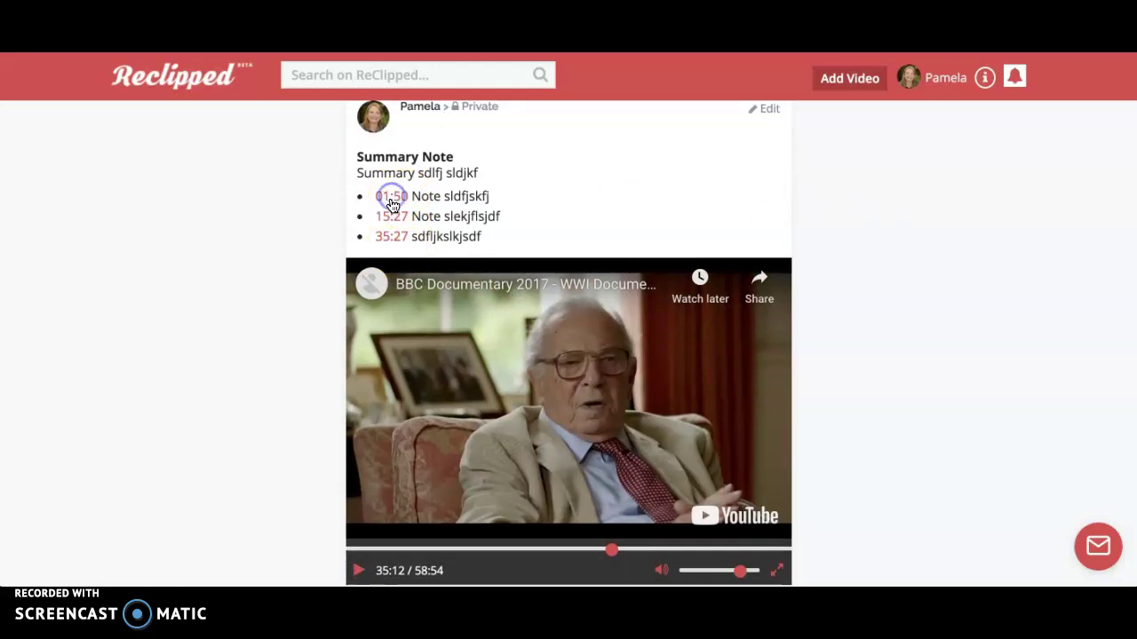
click(391, 216)
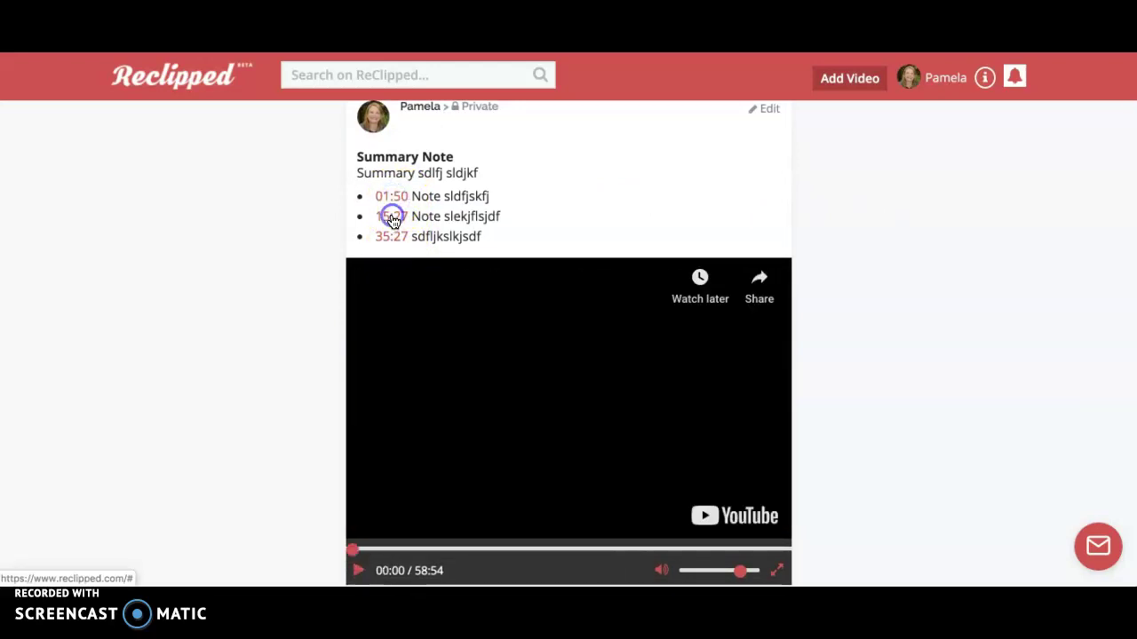
click(393, 237)
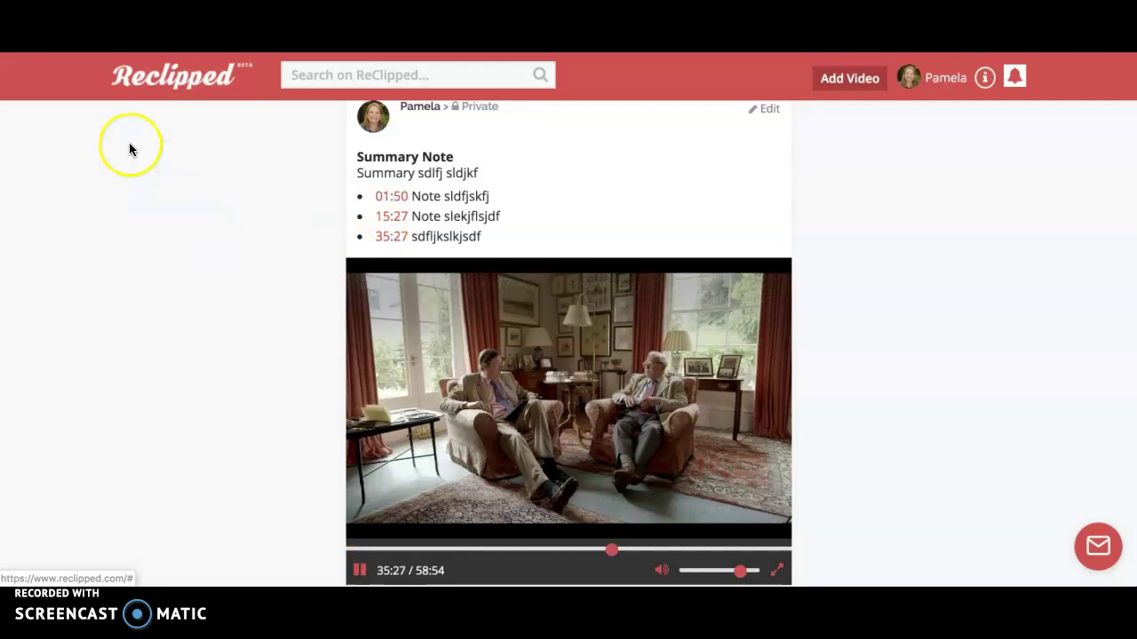
scroll(432, 304, down, 3)
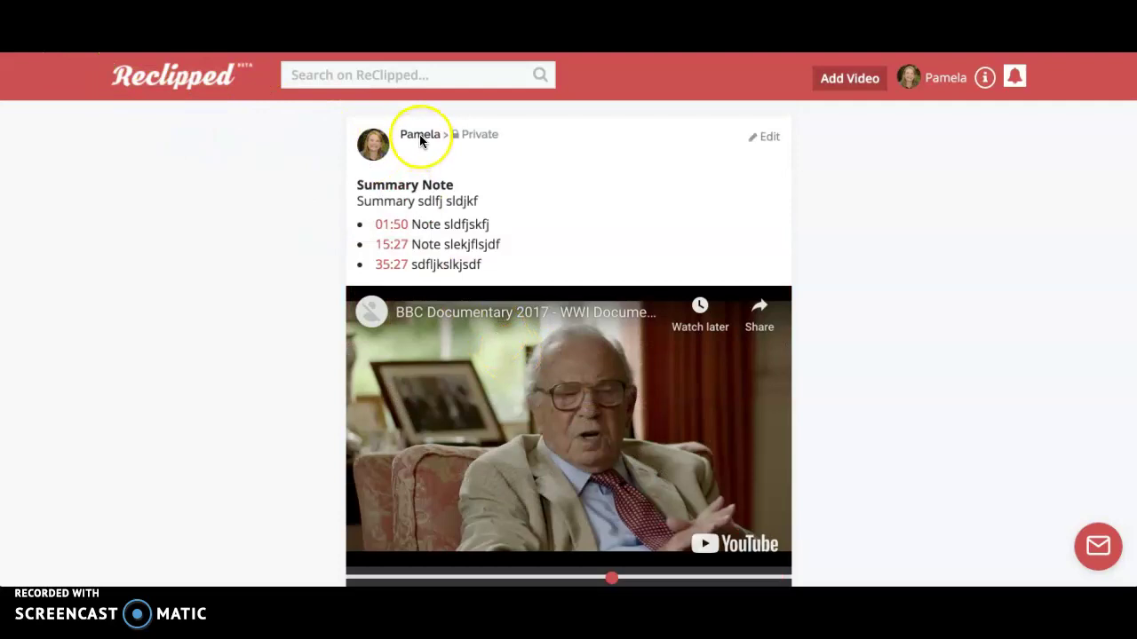
click(169, 83)
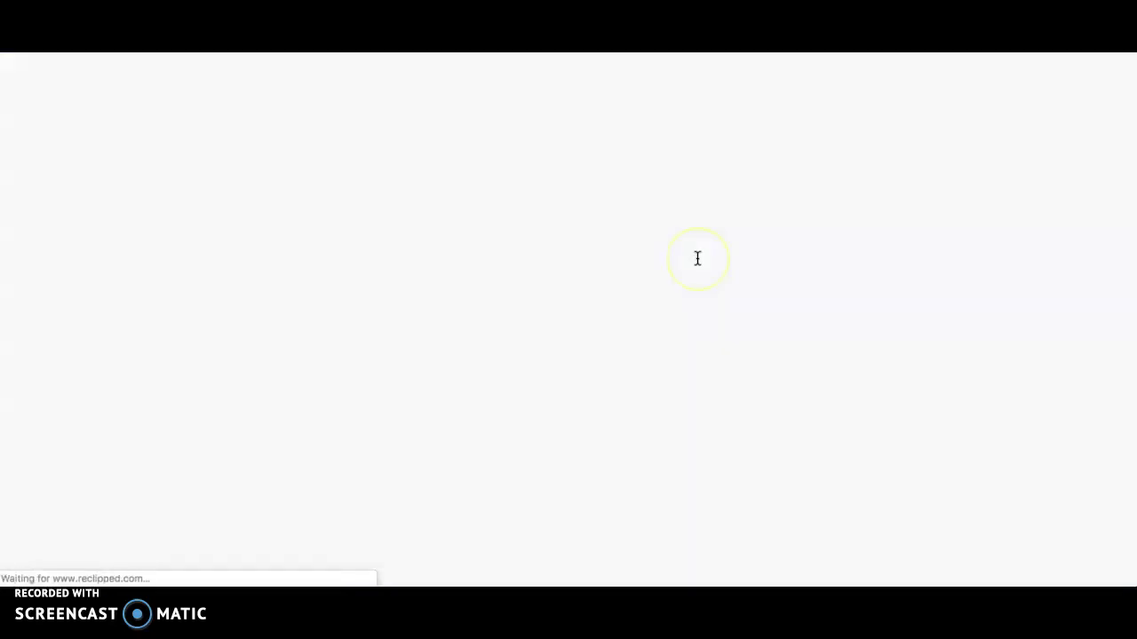